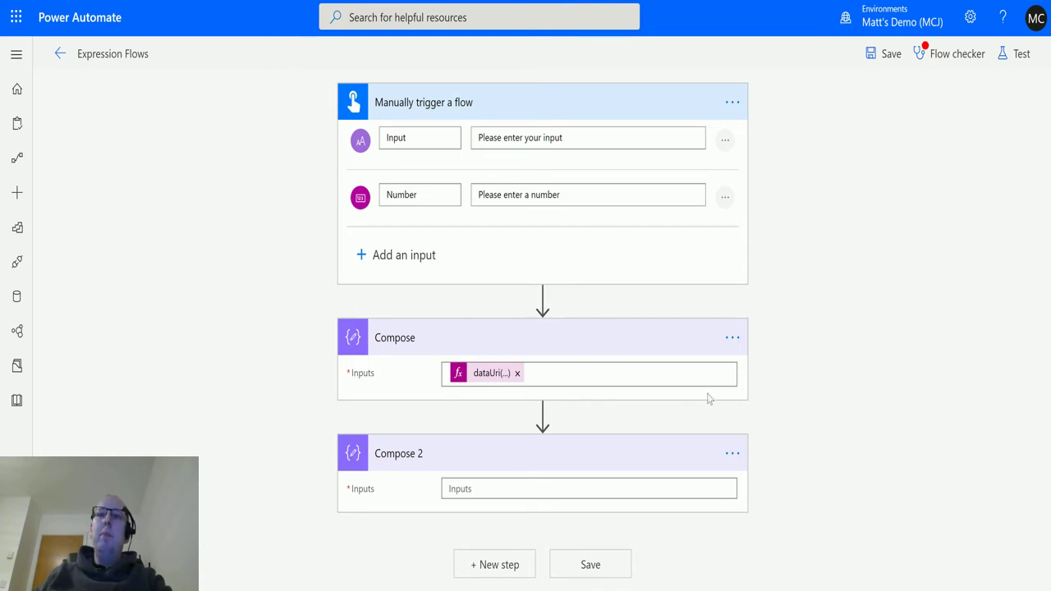
- Inspect the dataUri expression behind the Compose input, then close the editor unchanged
left_click(491, 373)
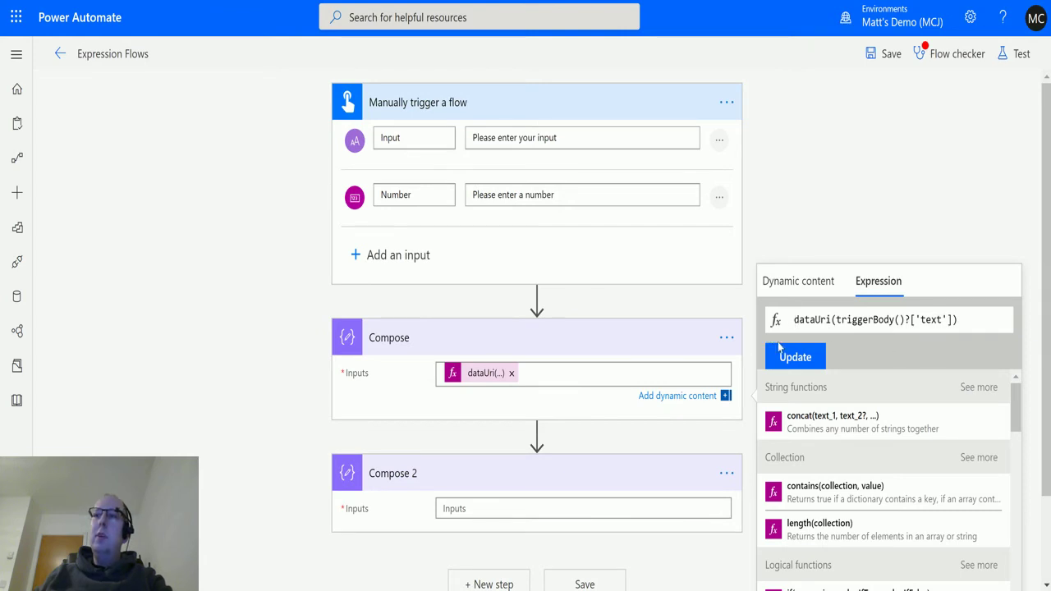
left_click_drag(830, 320, 795, 320)
left_click(794, 320)
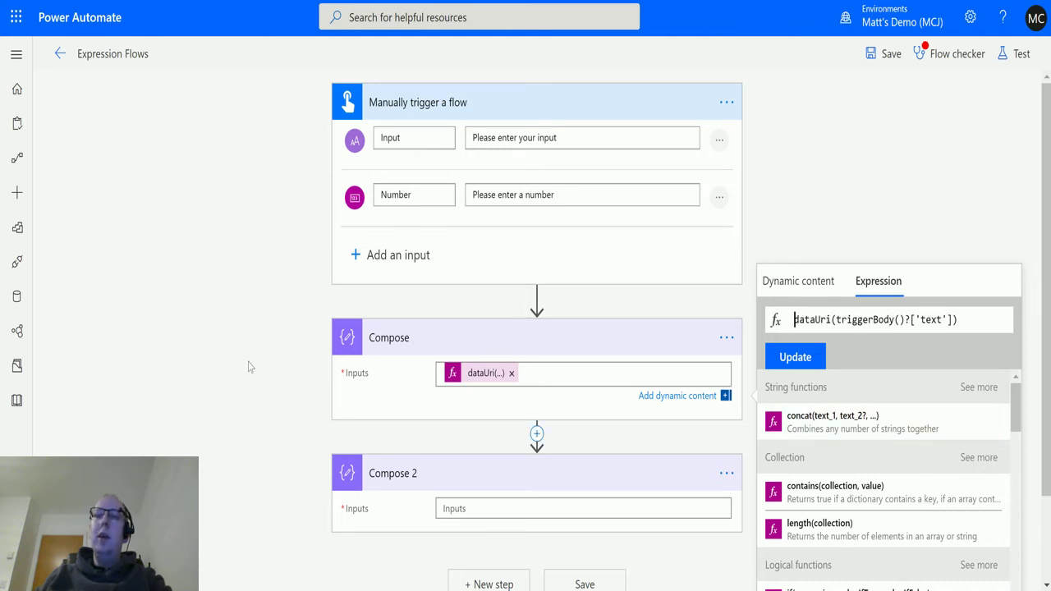
left_click(326, 426)
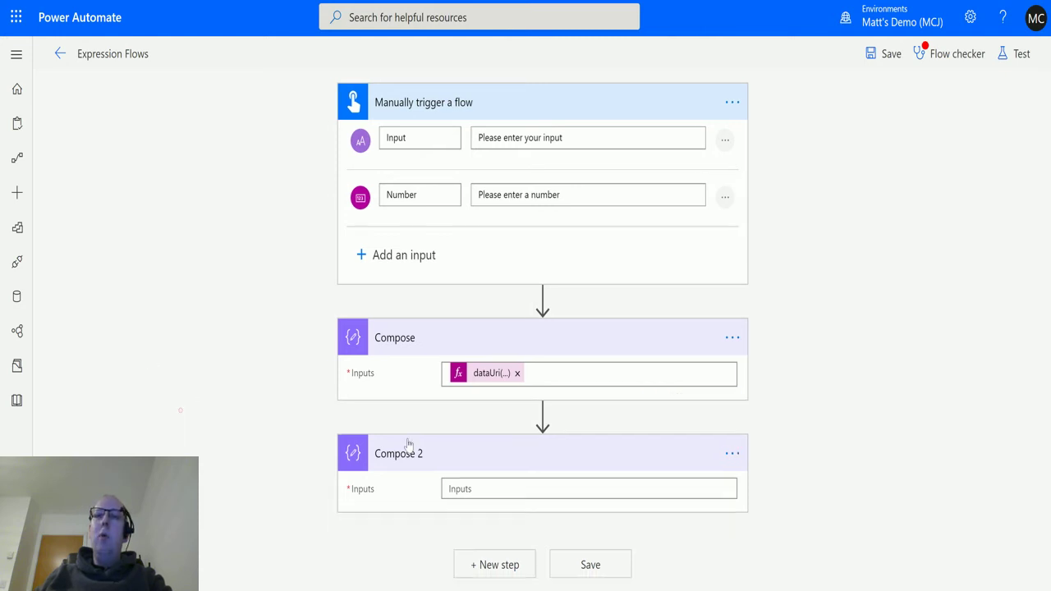
- Build dataUriToString(outputs('Compose')) as the Compose 2 input expression
left_click(494, 490)
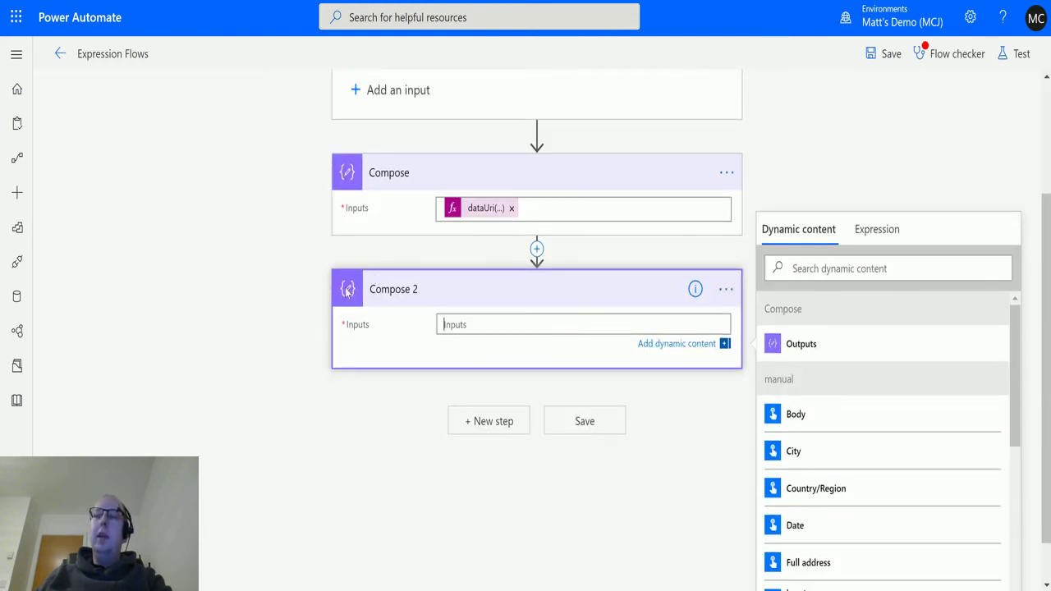
left_click(899, 233)
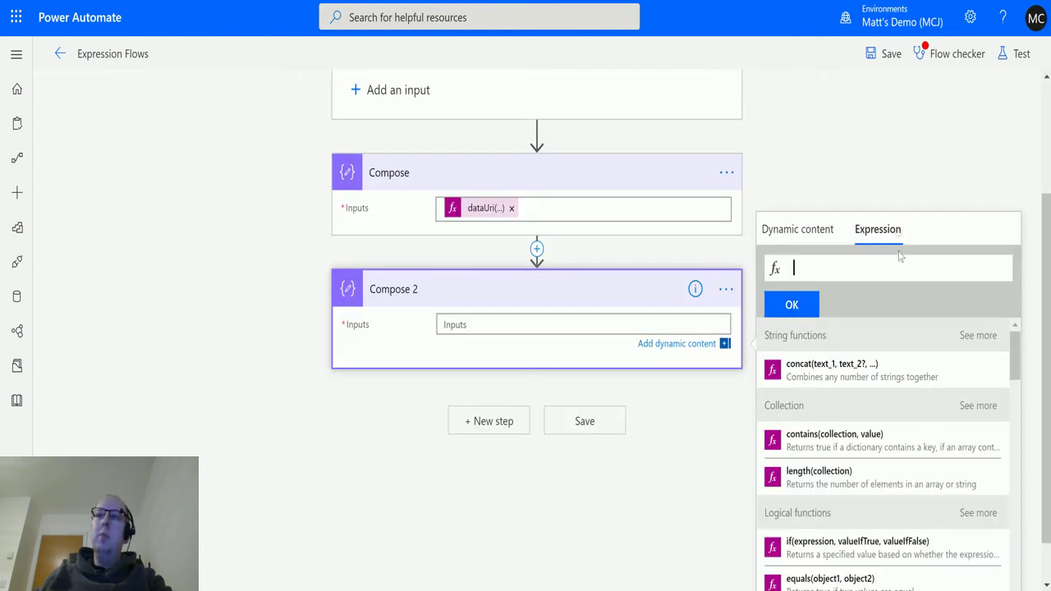
scroll(911, 370, "down", 4)
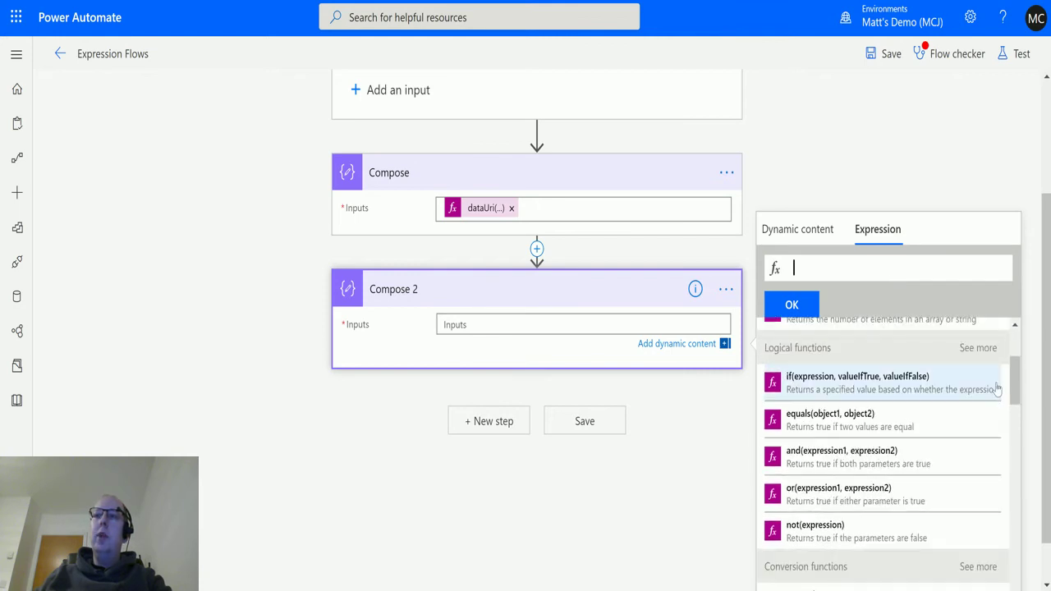
scroll(922, 394, "down", 1)
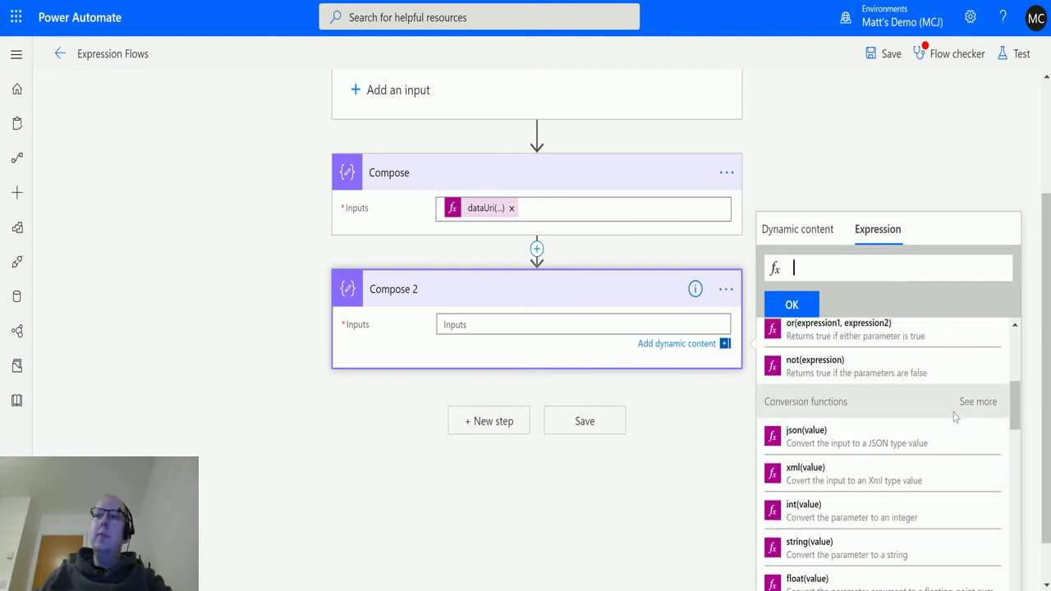
left_click(985, 401)
scroll(917, 412, "down", 2)
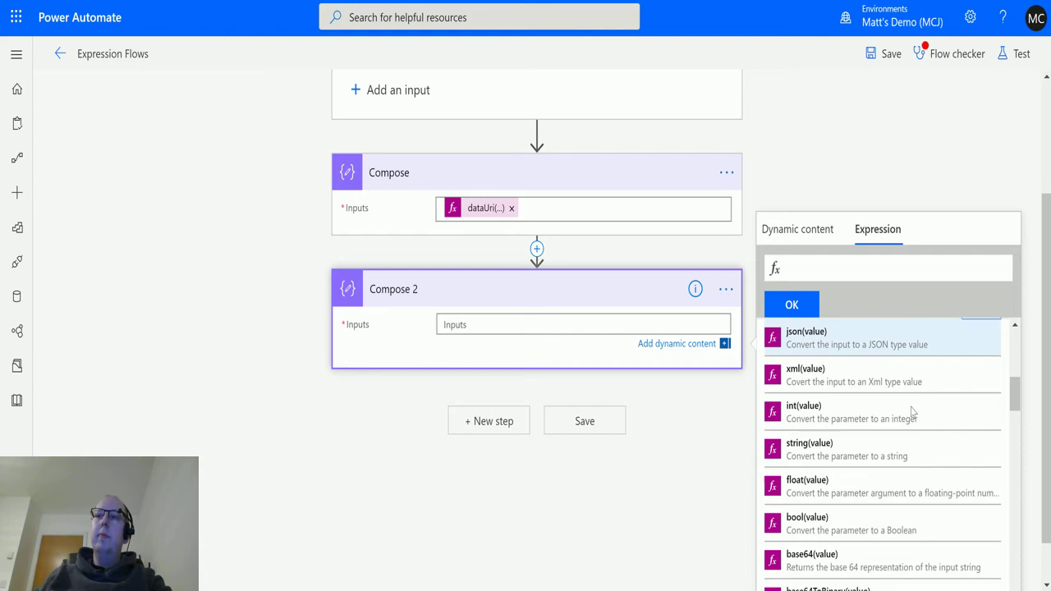
scroll(911, 410, "down", 2)
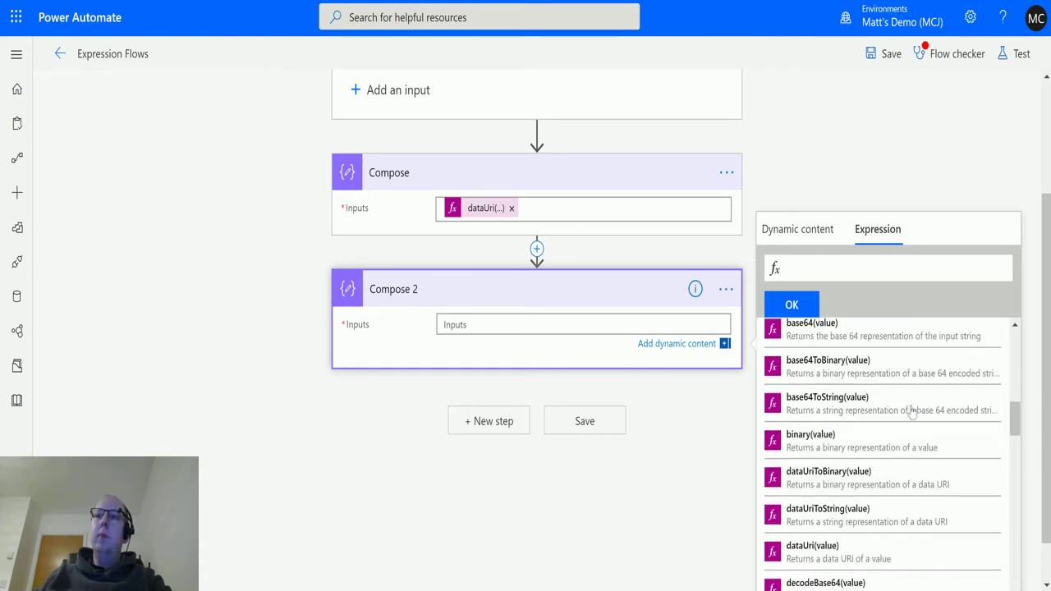
scroll(913, 411, "down", 1)
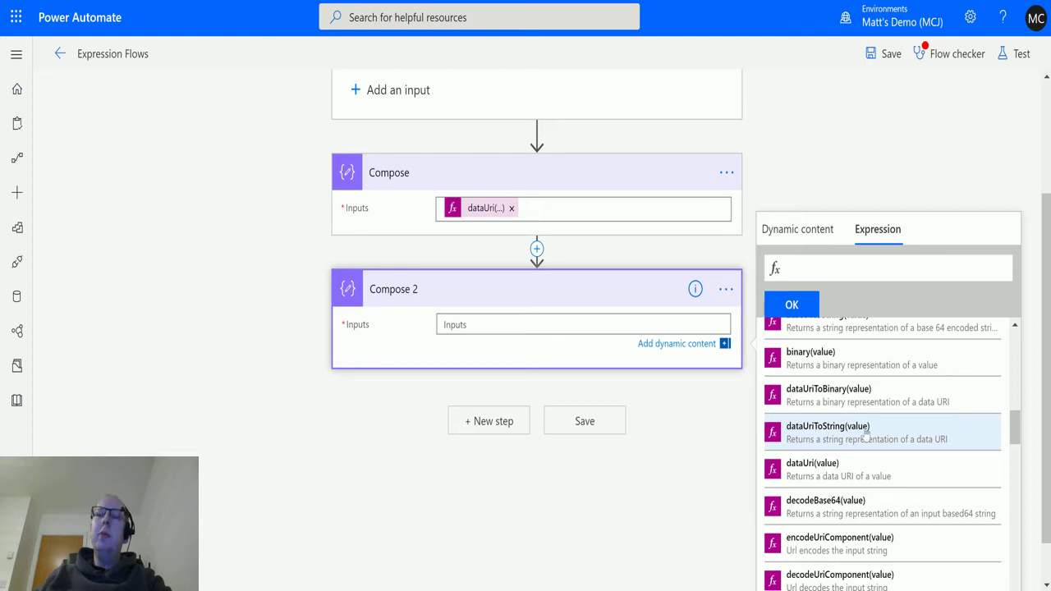
left_click(810, 432)
left_click(823, 231)
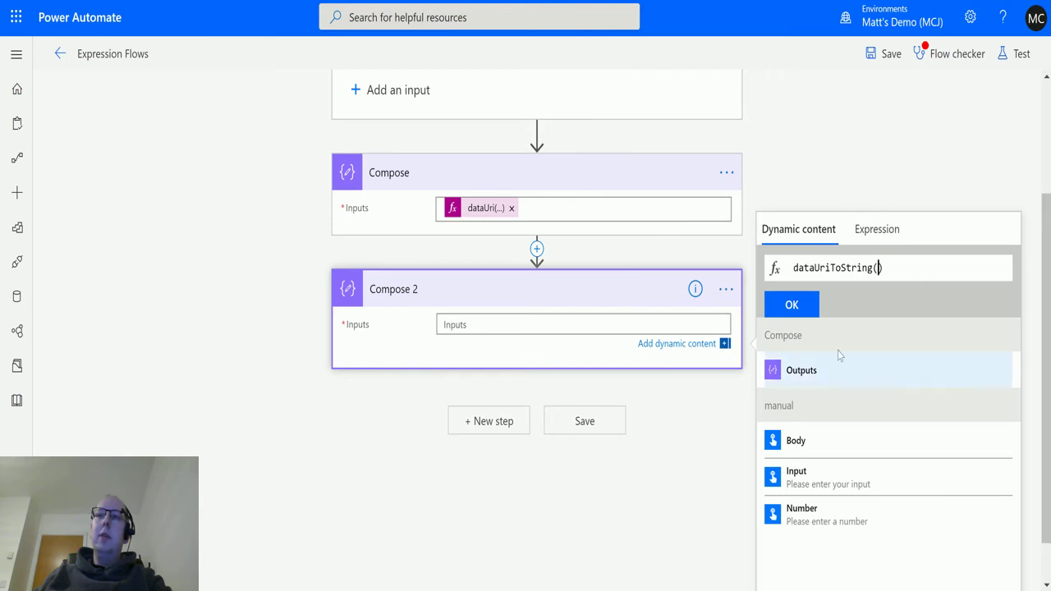
left_click(827, 382)
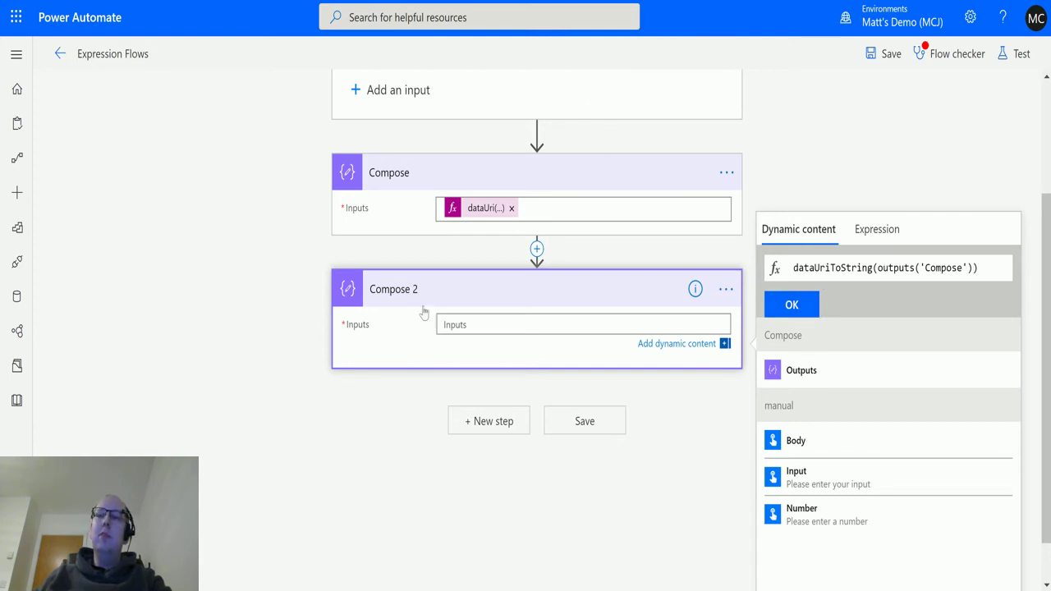
- Add the expression to Compose 2 and run a manual test with Input 'Jedi'
left_click(797, 303)
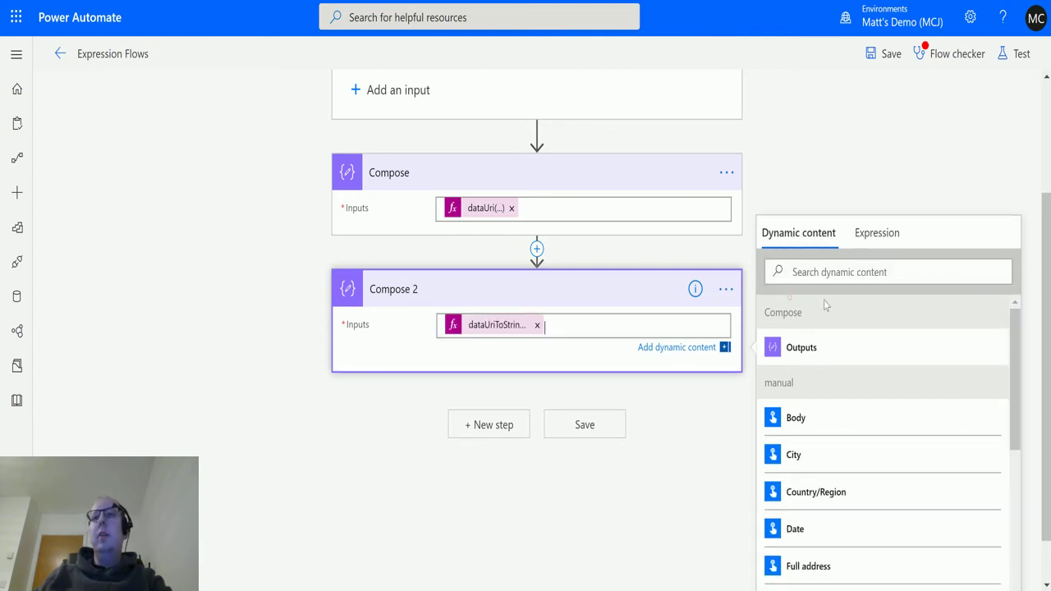
left_click(1018, 54)
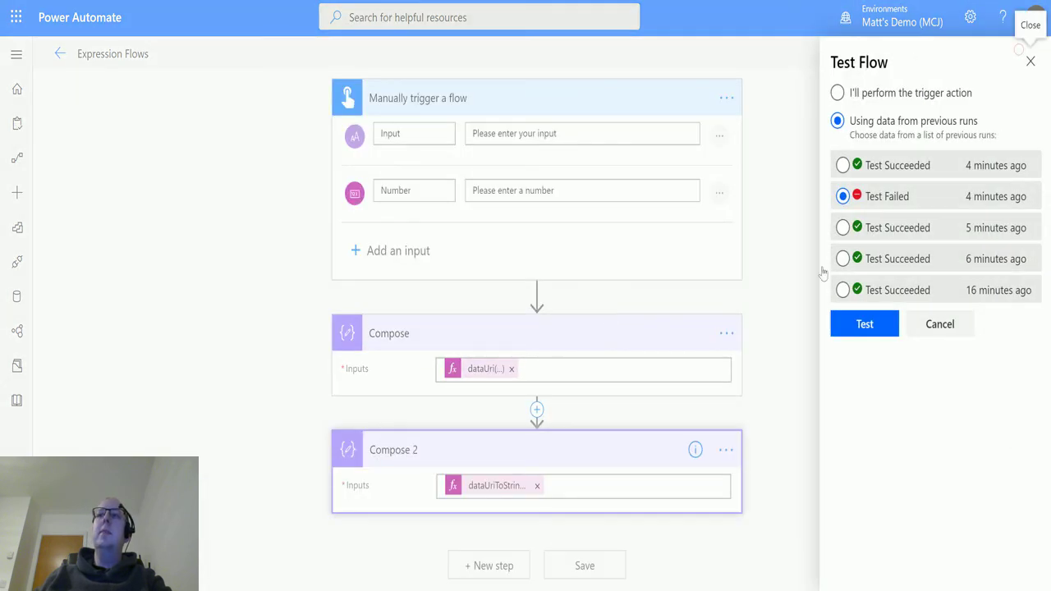
left_click(875, 95)
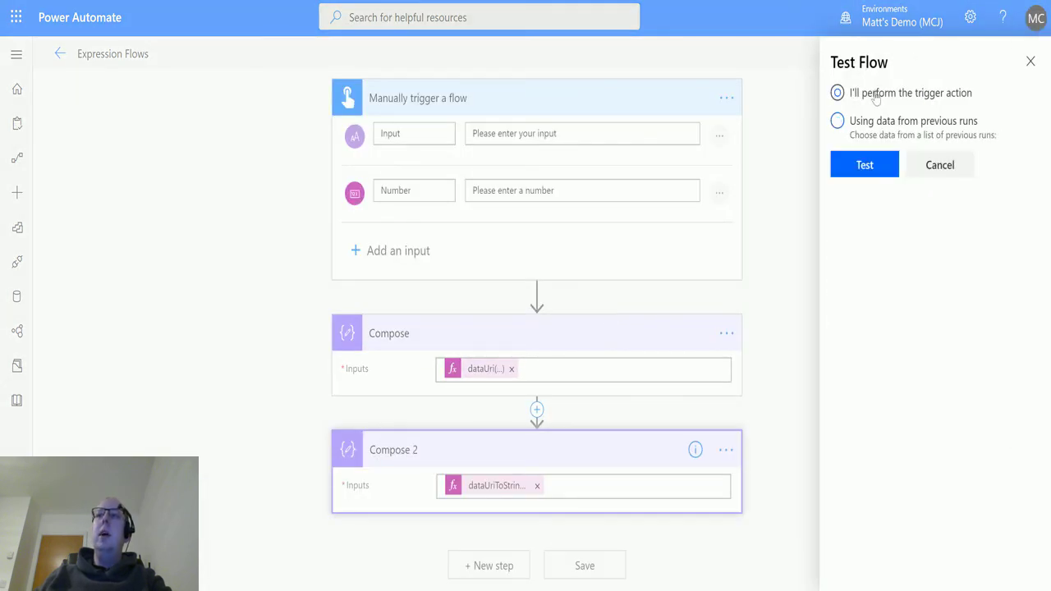
left_click(862, 168)
left_click(893, 205)
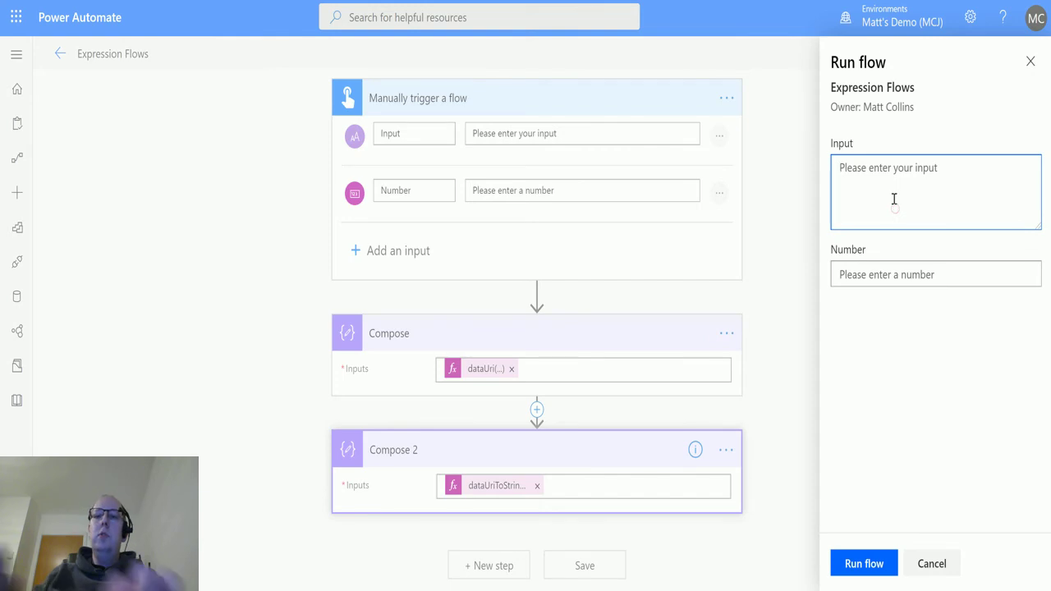
type("Jedi")
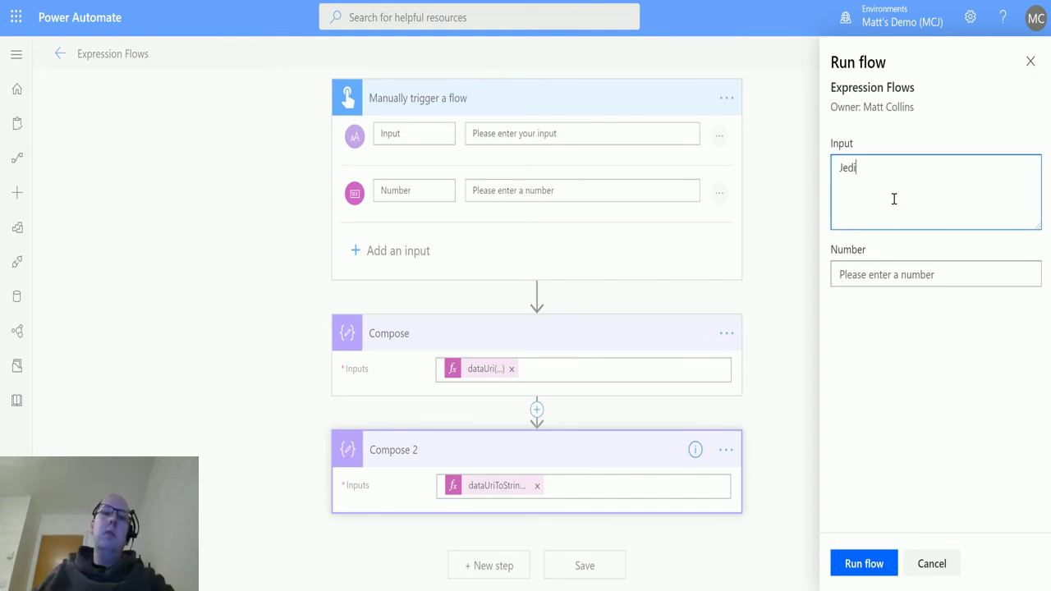
left_click(870, 562)
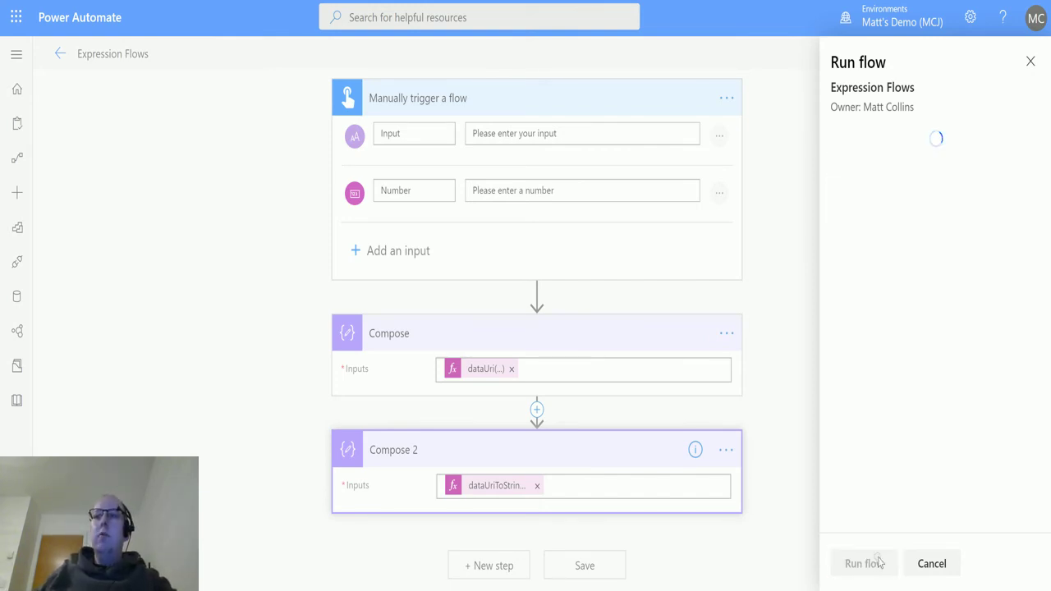
- Close the run panel and expand the trigger's run details showing the input Jedi
left_click(857, 563)
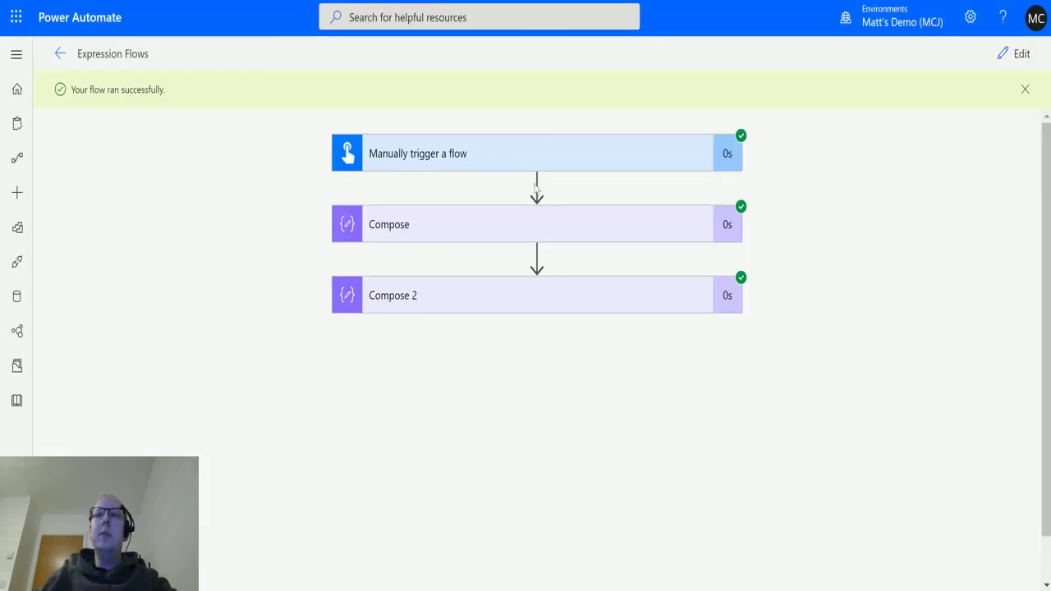
left_click(542, 161)
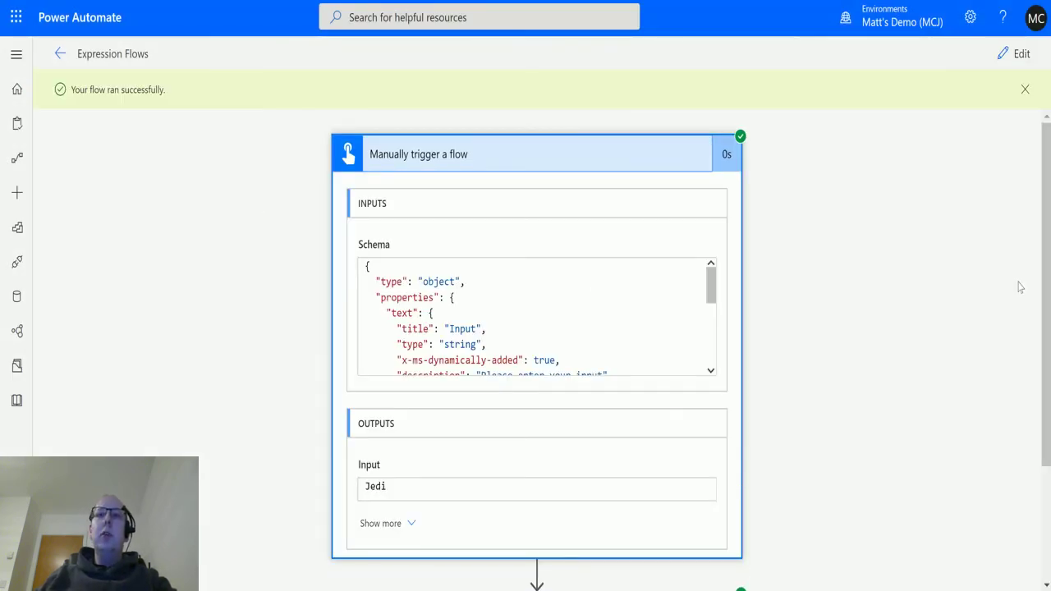
scroll(699, 417, "down", 2)
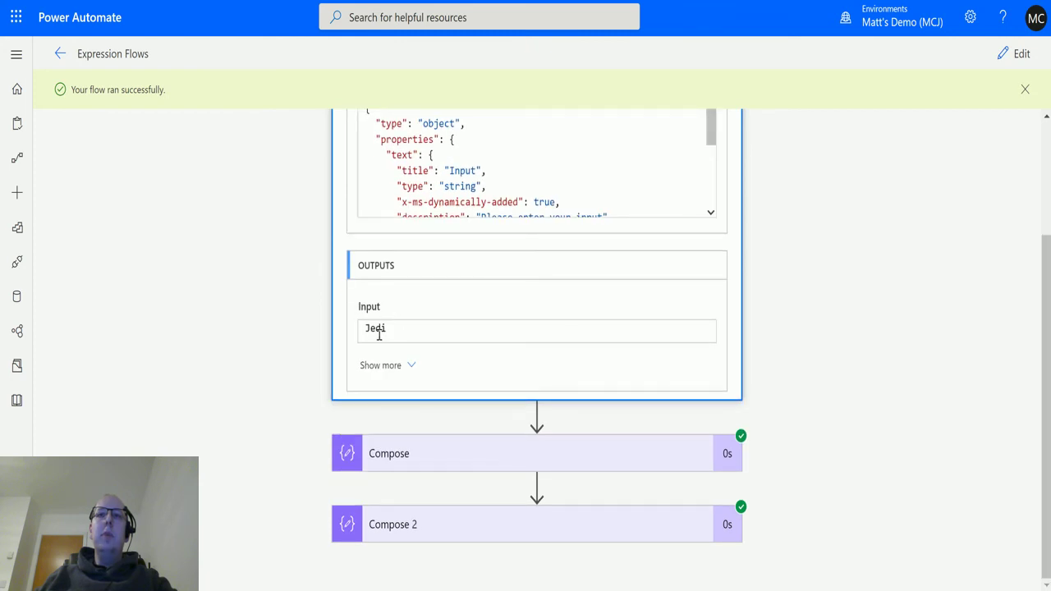
- Expand the Compose step to inspect its data:text/plain;charset=utf-8;base64,SmVkaQ== output
left_click(536, 455)
scroll(760, 279, "down", 2)
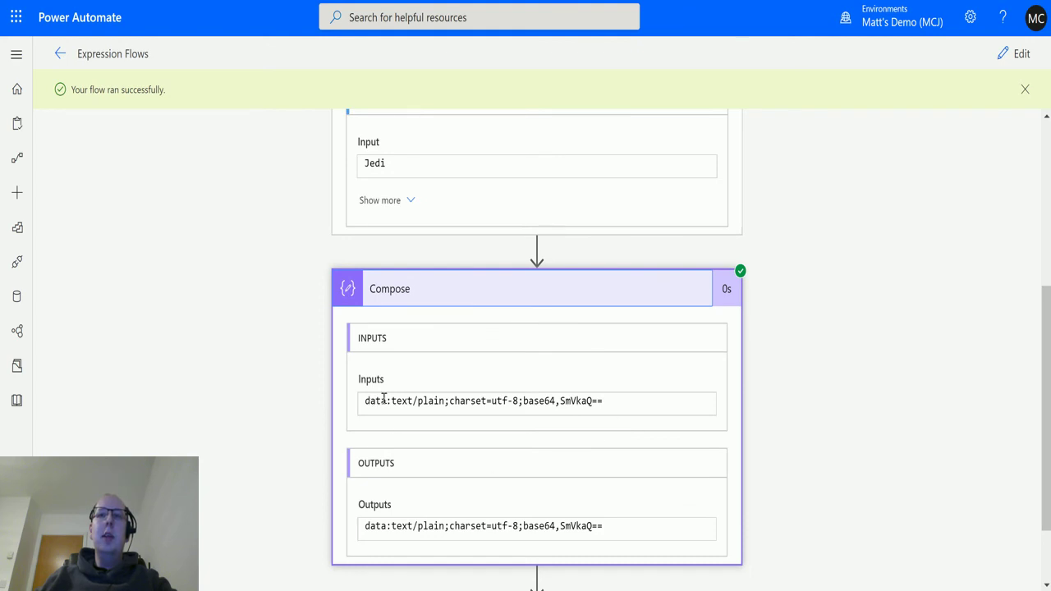
left_click_drag(391, 400, 380, 402)
left_click(419, 403)
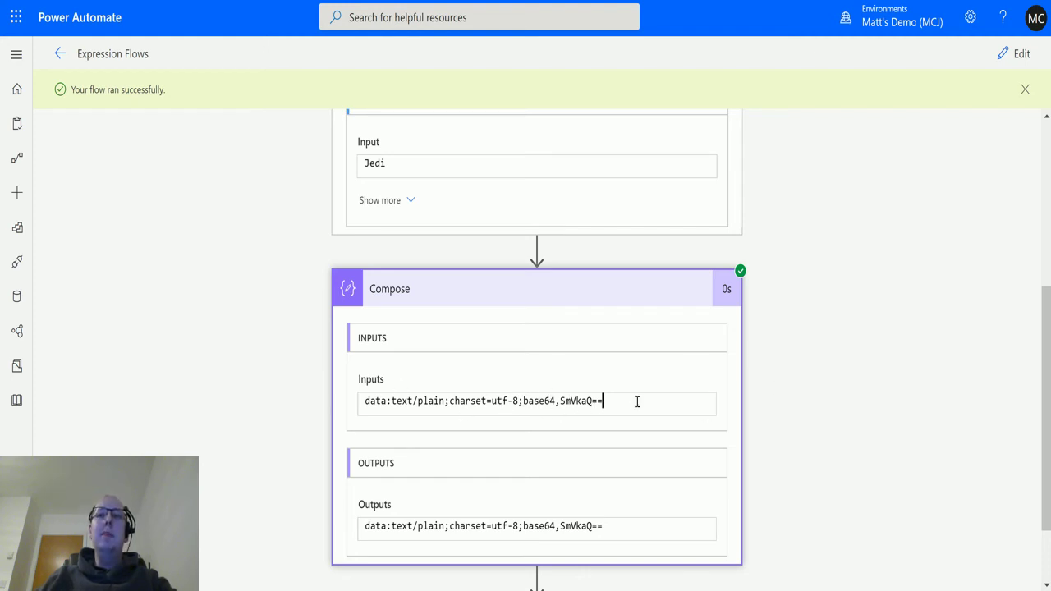
scroll(832, 330, "down", 1)
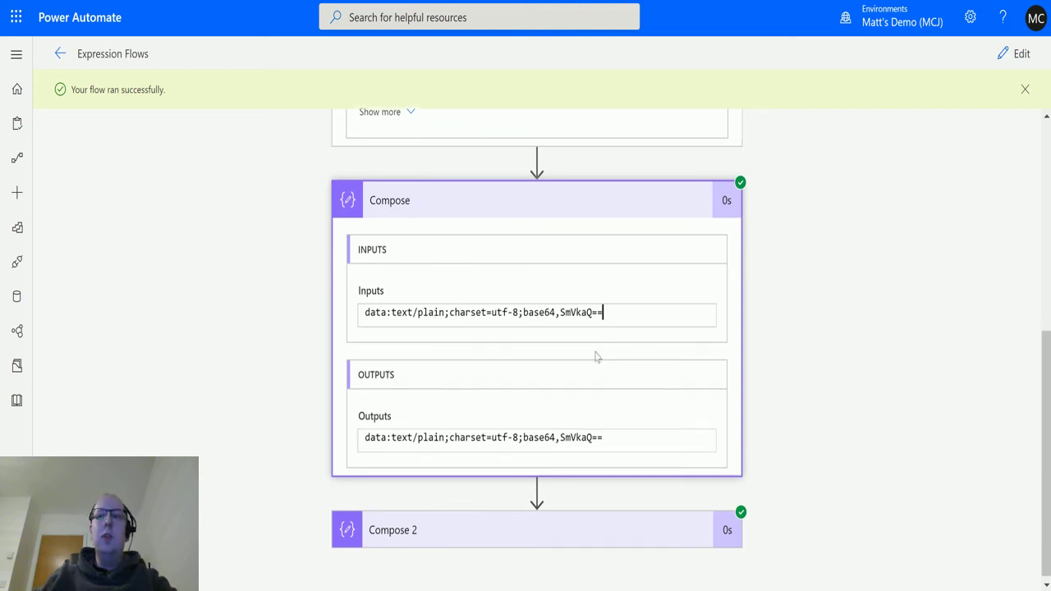
- Expand Compose 2's run details and compare its Jedi output with Compose's data URI
left_click(535, 522)
scroll(802, 310, "down", 3)
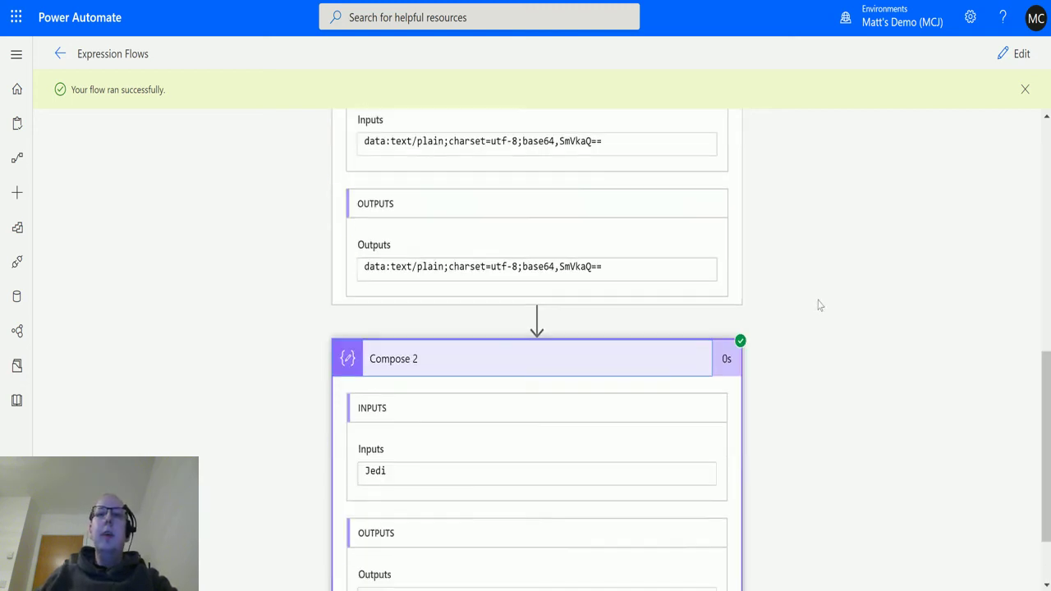
scroll(466, 389, "up", 1)
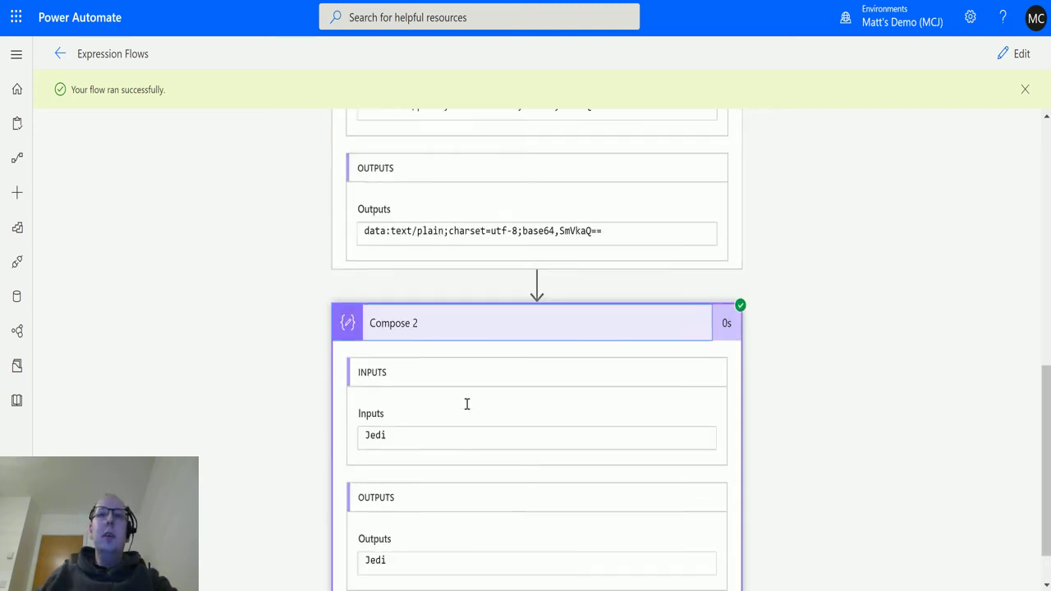
left_click_drag(632, 267, 323, 254)
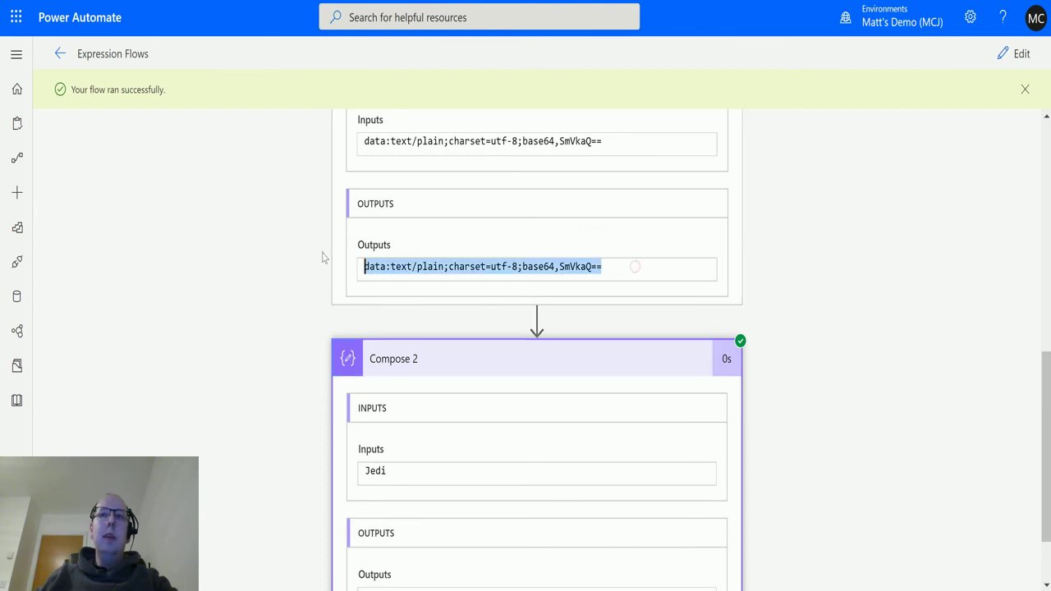
scroll(518, 445, "down", 2)
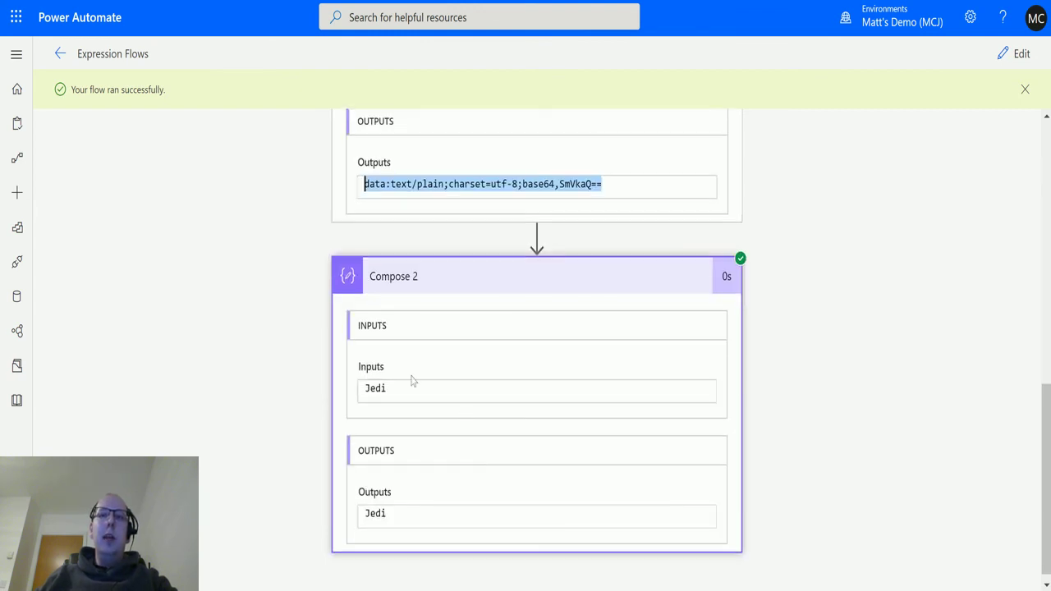
scroll(511, 439, "up", 6)
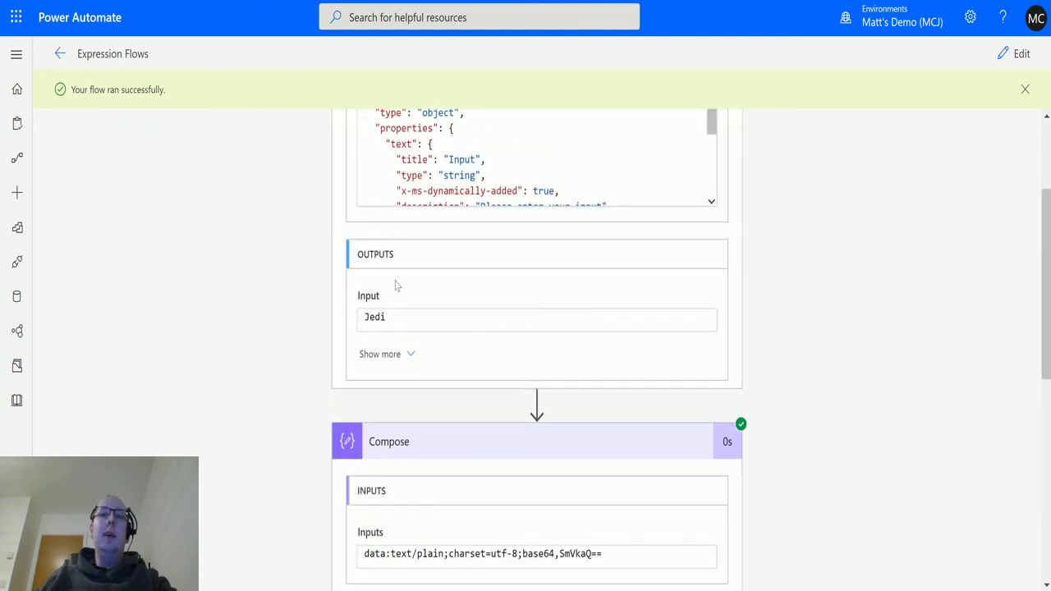
scroll(691, 505, "down", 2)
left_click(691, 505)
scroll(862, 505, "down", 1)
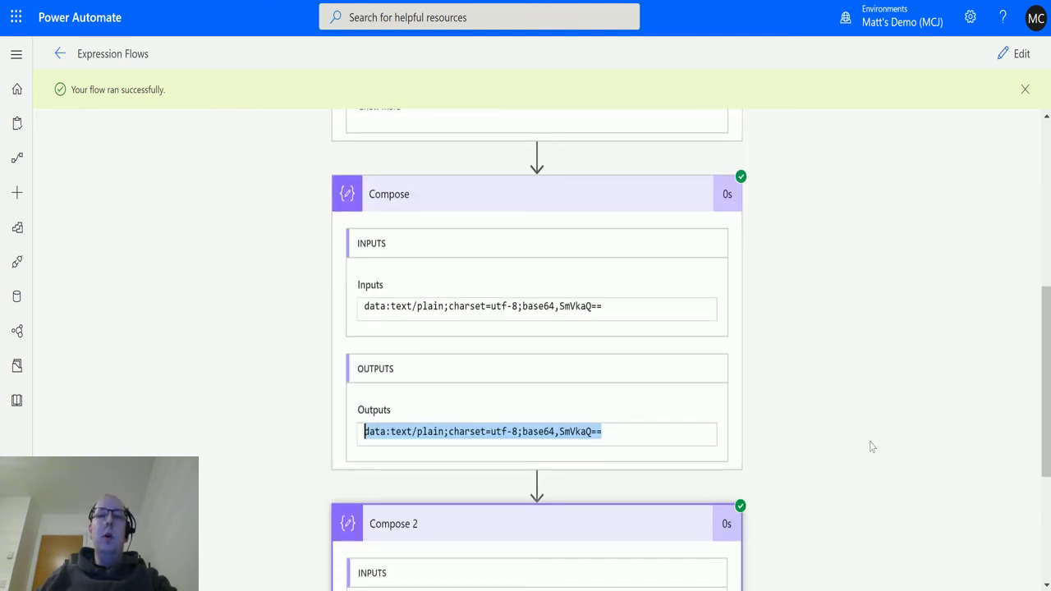
scroll(858, 439, "down", 2)
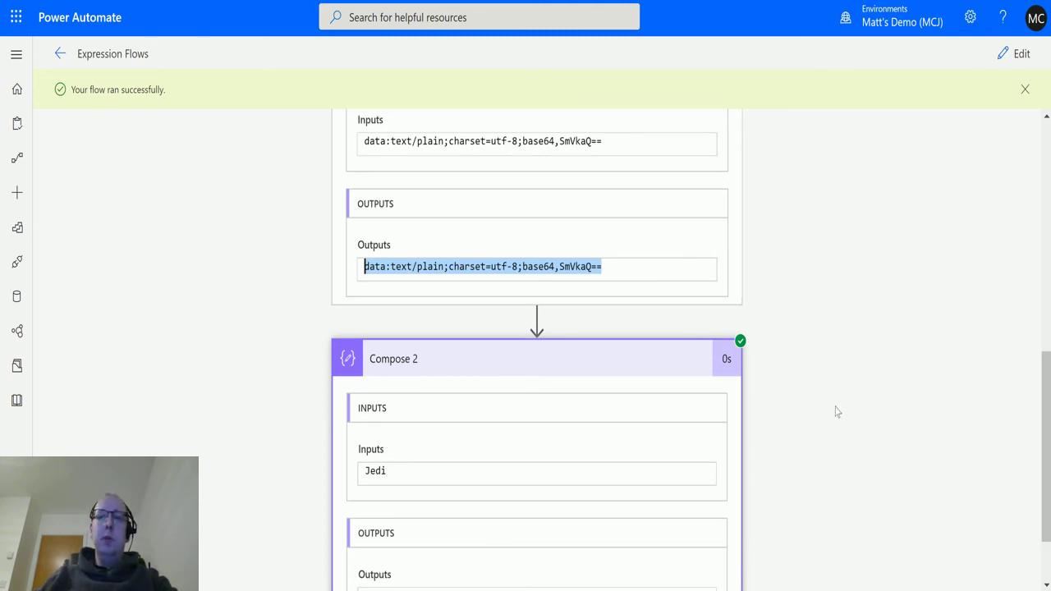
scroll(819, 411, "down", 1)
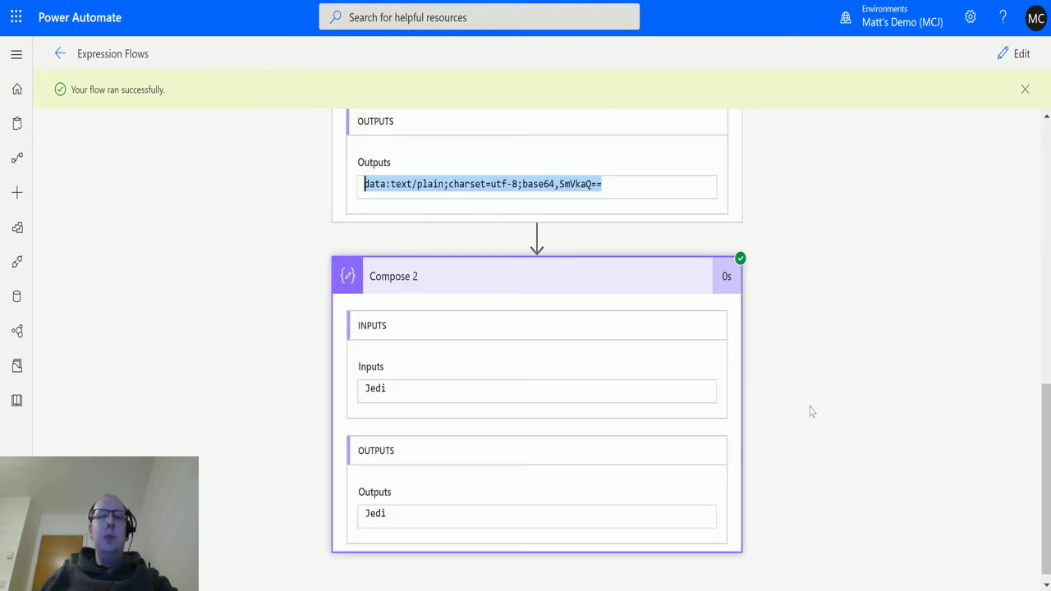